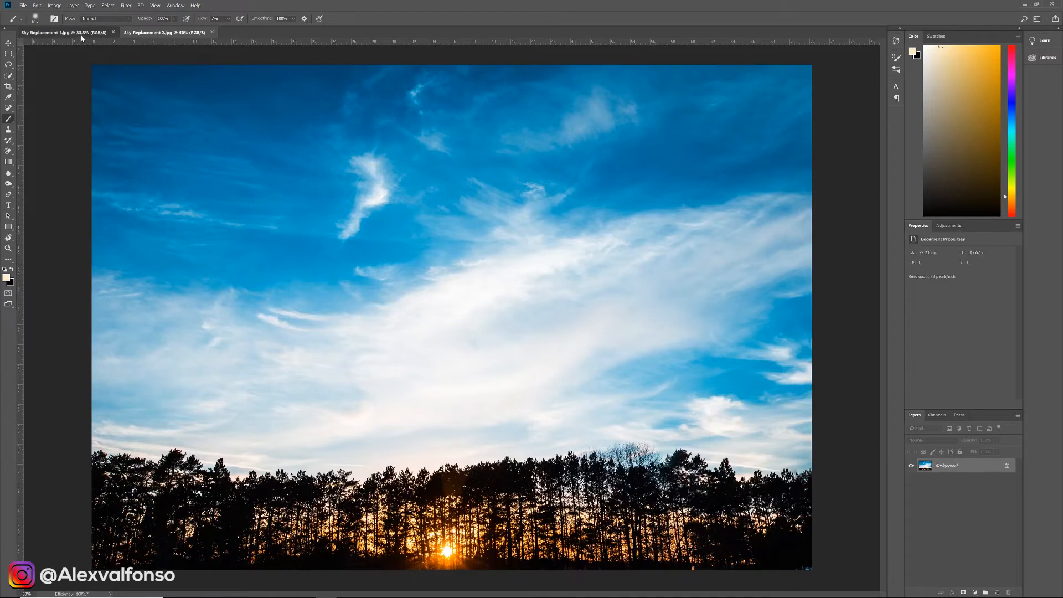
Step: Compare the lake landscape in Sky Replacement 1.jpg with the cloudy sky in Sky Replacement 2.jpg
left_click(106, 34)
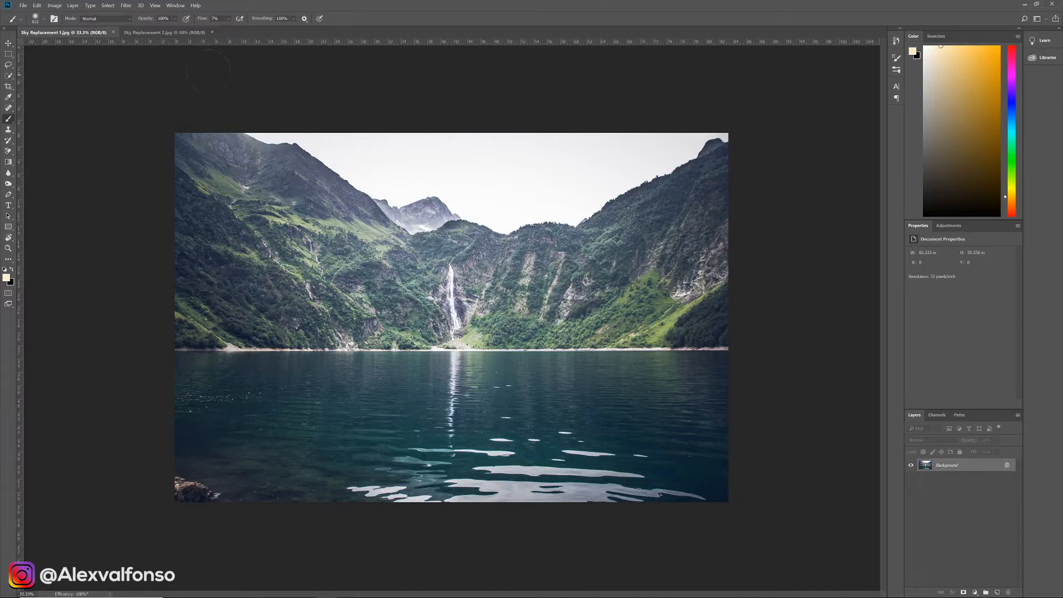
left_click(164, 32)
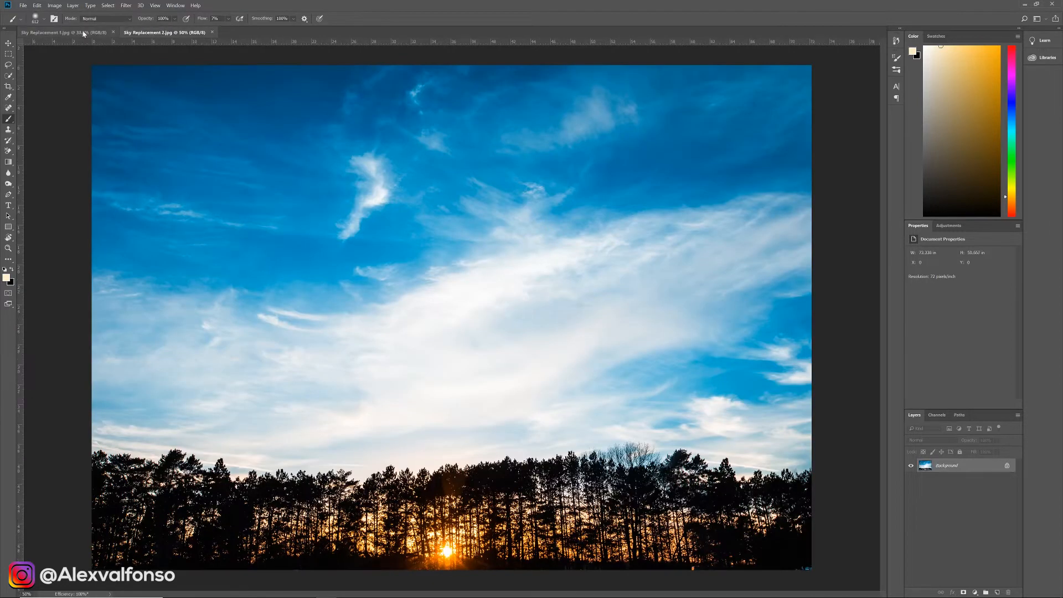
left_click(84, 33)
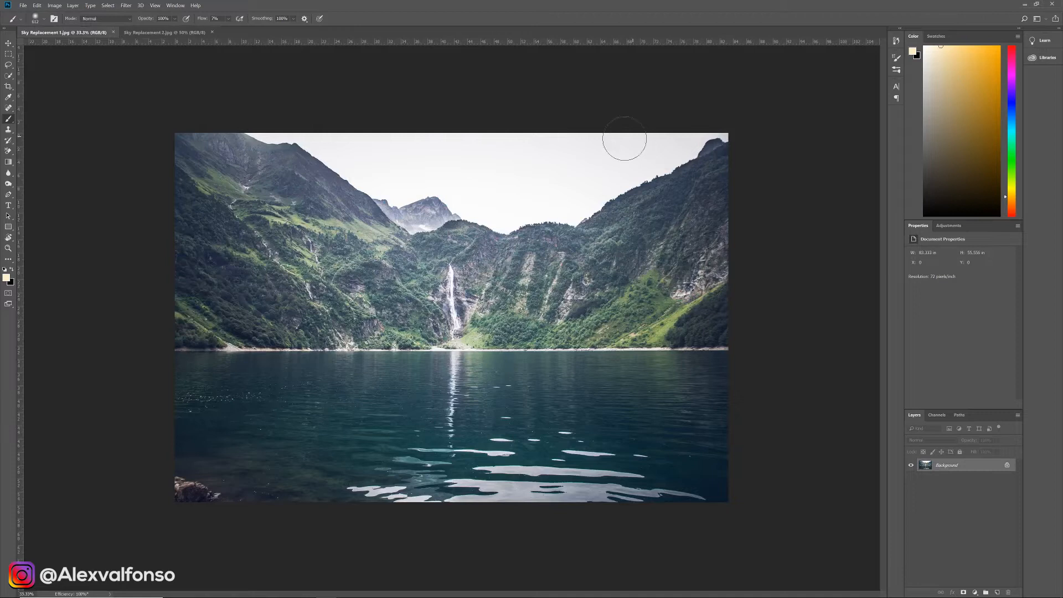
left_click(150, 32)
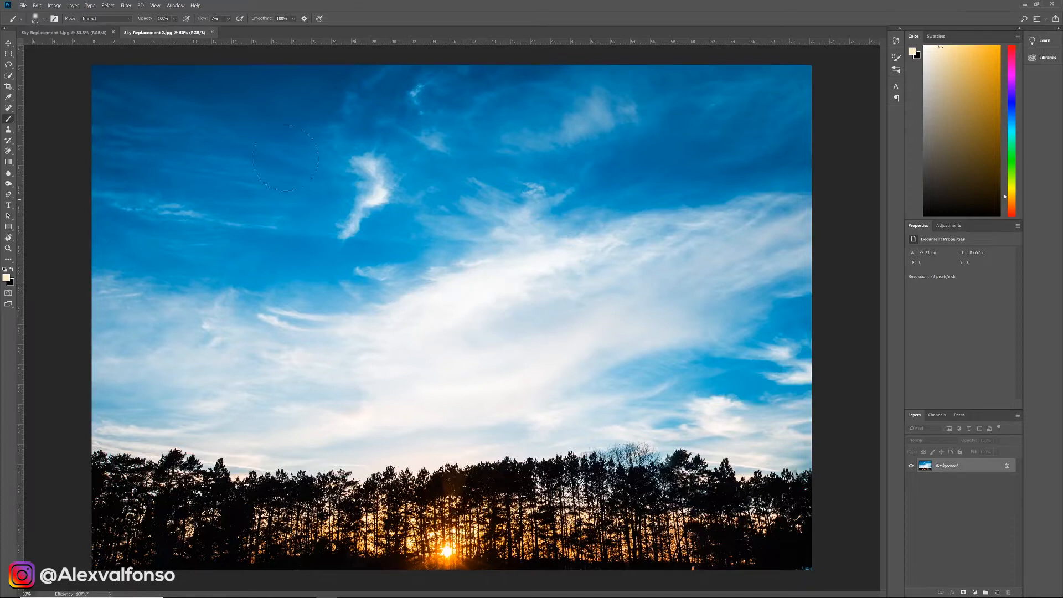
Step: Select the white sky in Sky Replacement 1.jpg with Quick Selection and hide it with an inverted layer mask
left_click(87, 33)
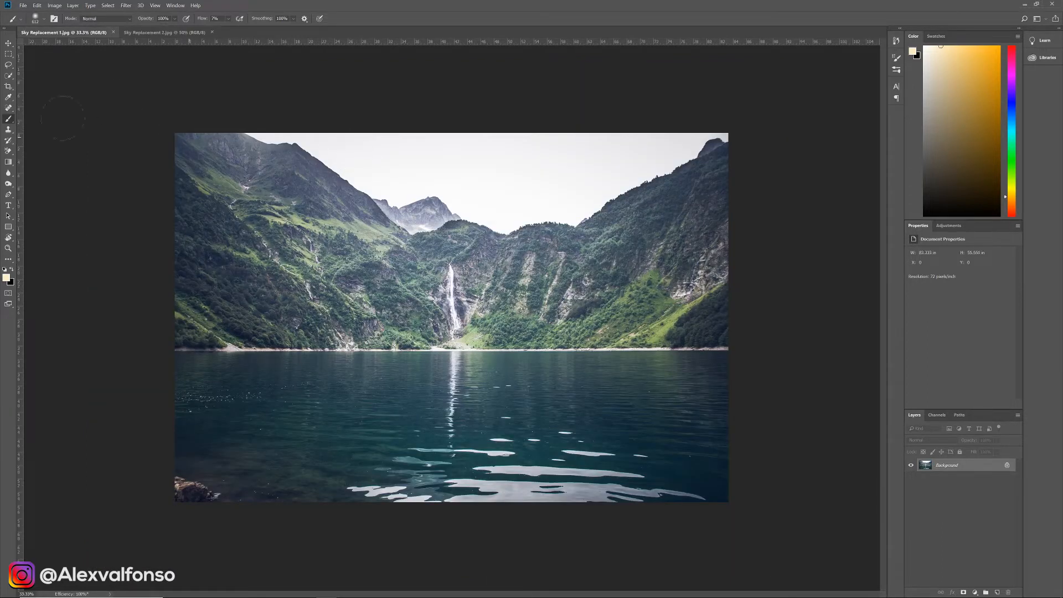
left_click(7, 78)
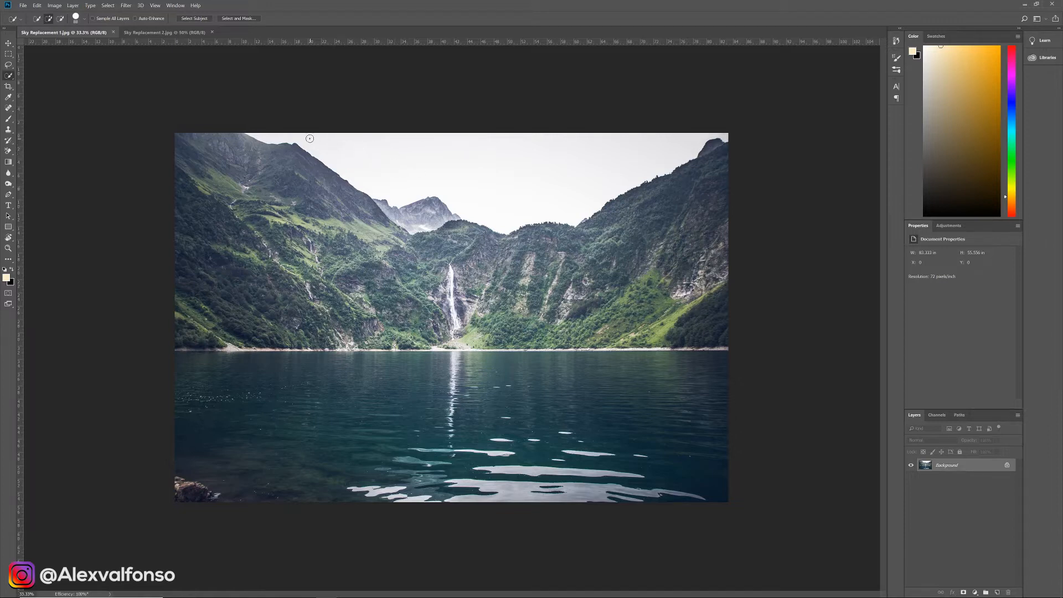
mouse_move(310, 138)
left_mouse_down()
mouse_move(371, 153)
mouse_move(539, 159)
left_mouse_up()
key("ctrl+d")
left_click(964, 592)
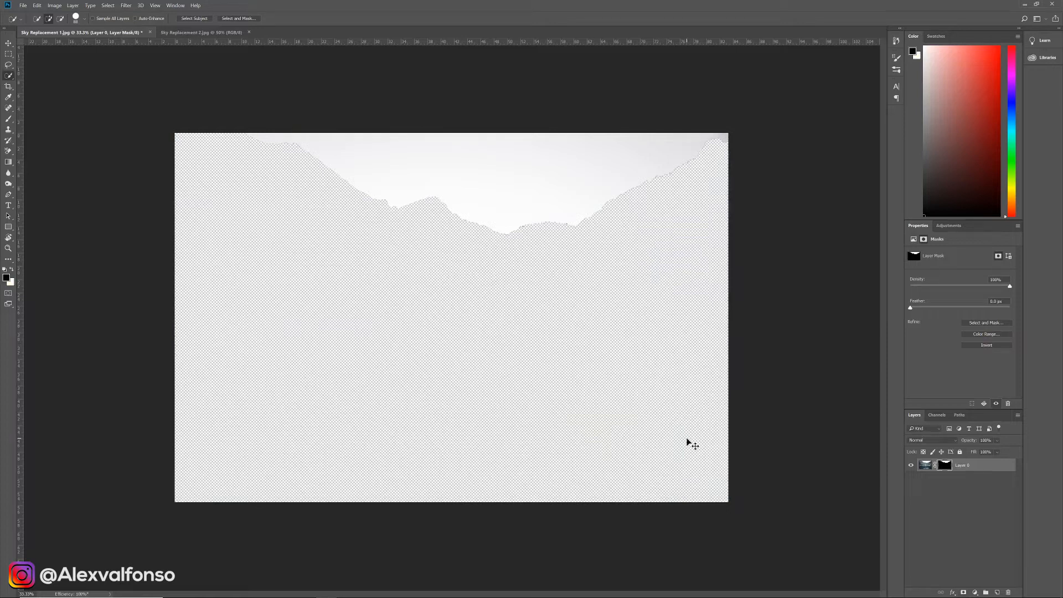
key("ctrl+i")
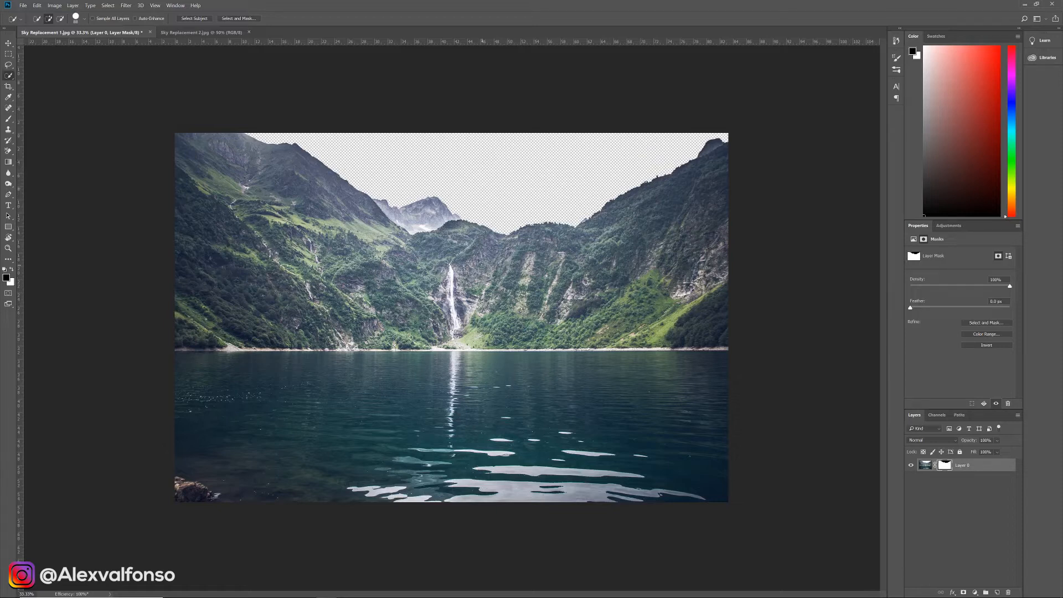
Step: Mask Sky Replacement 2.jpg with a full-width rectangular selection that keeps only the sky above the treeline
left_click(201, 32)
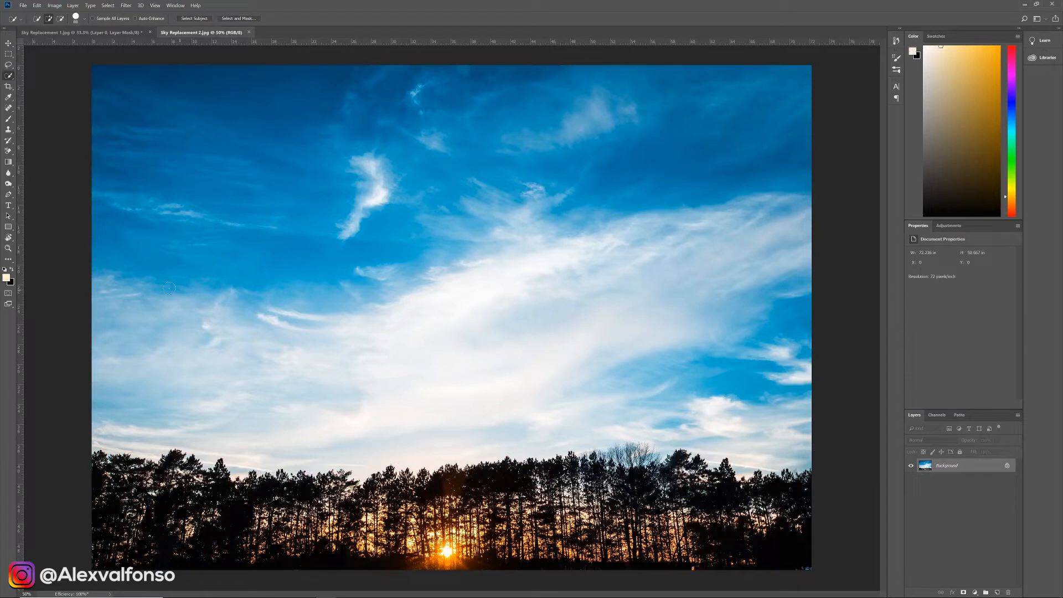
left_click(9, 54)
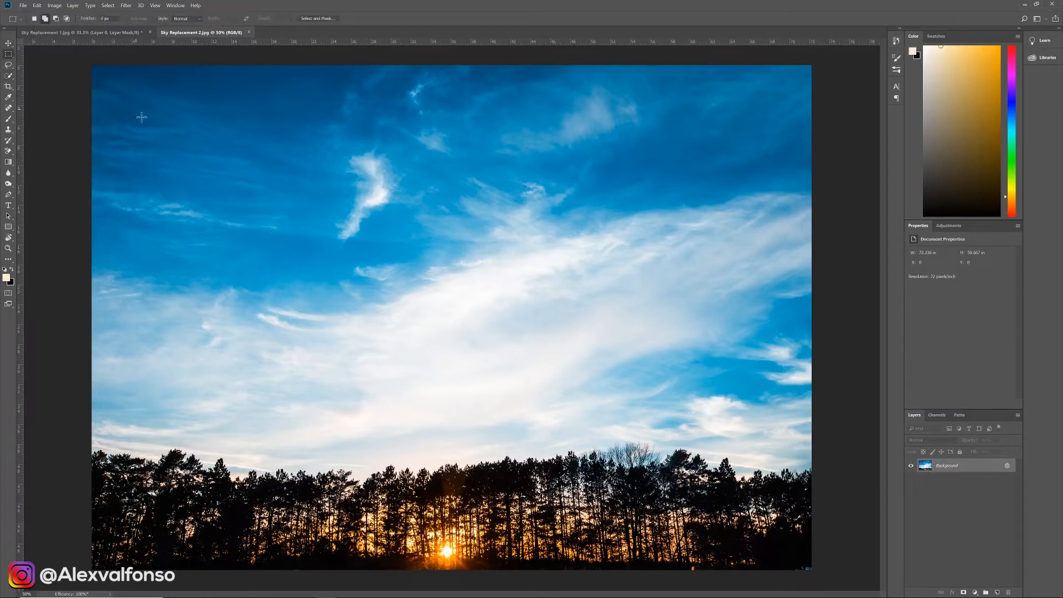
left_click_drag(80, 58, 851, 440)
left_click(964, 593)
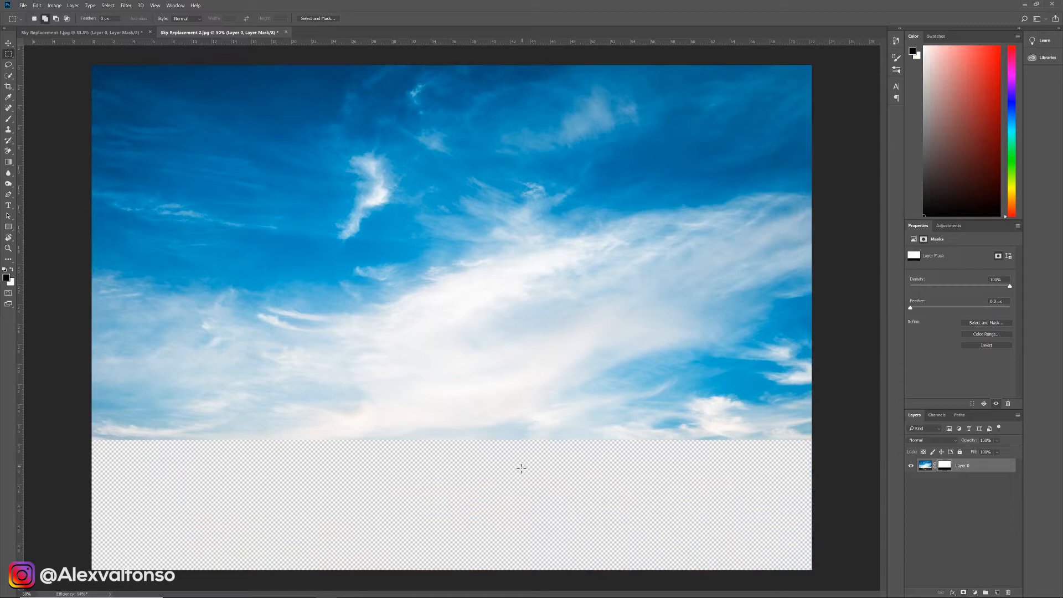
Step: Apply the layer mask permanently to the sky layer
right_click(943, 469)
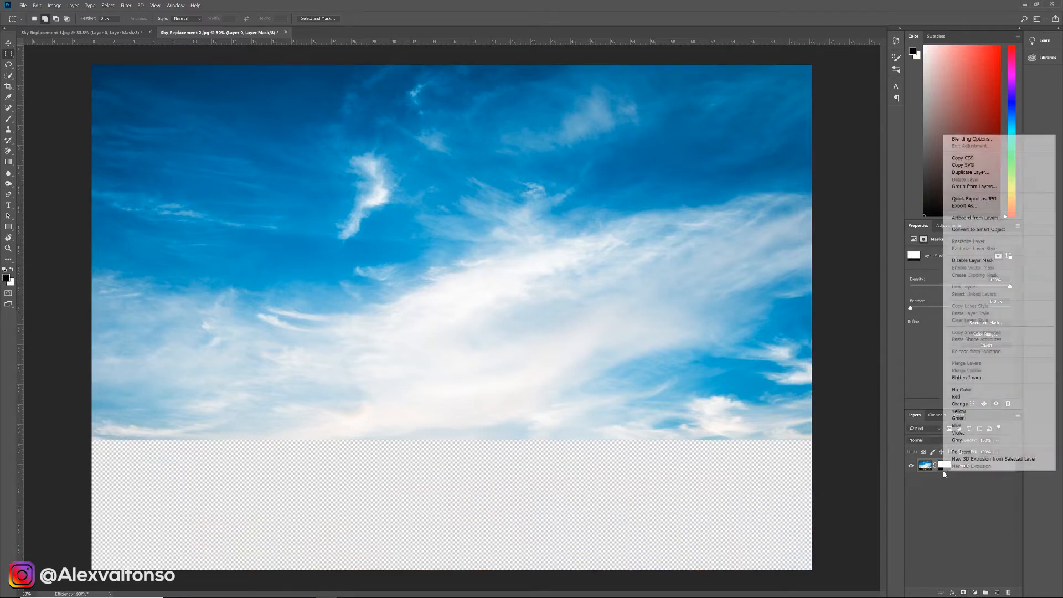
right_click(955, 476)
right_click(969, 472)
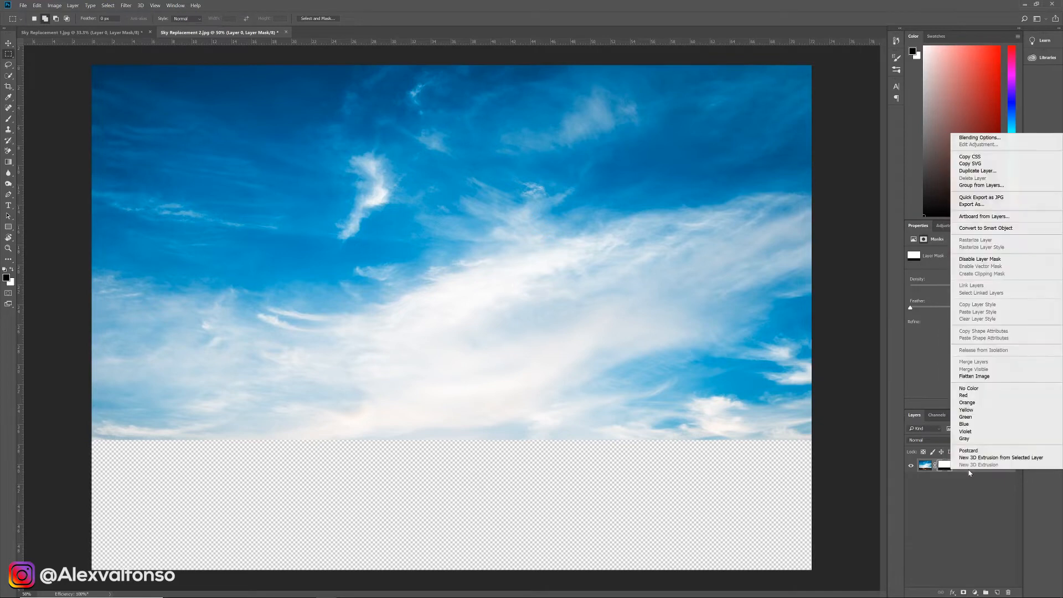
right_click(942, 468)
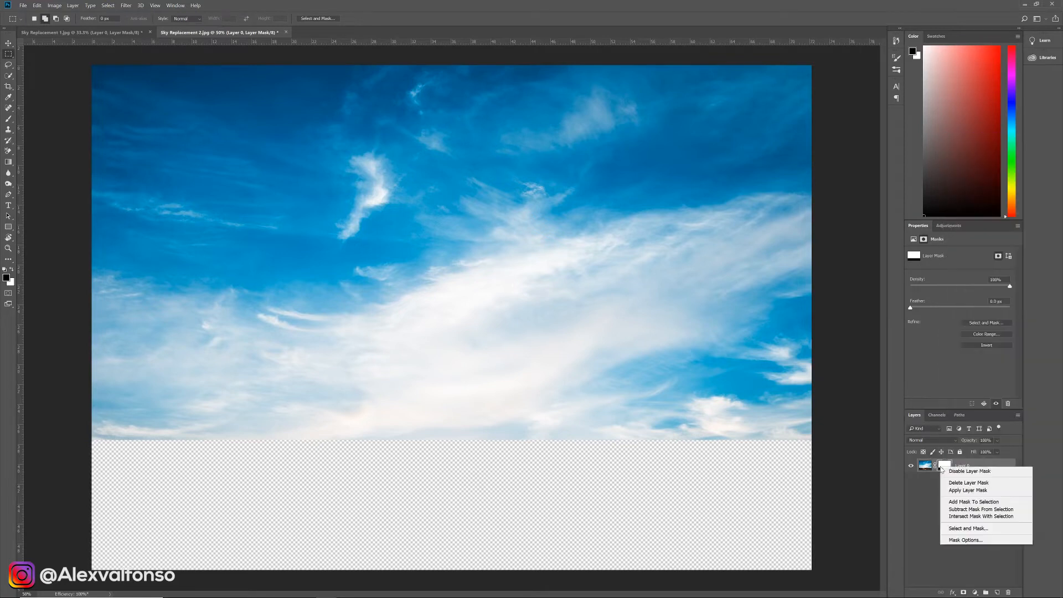
left_click(959, 493)
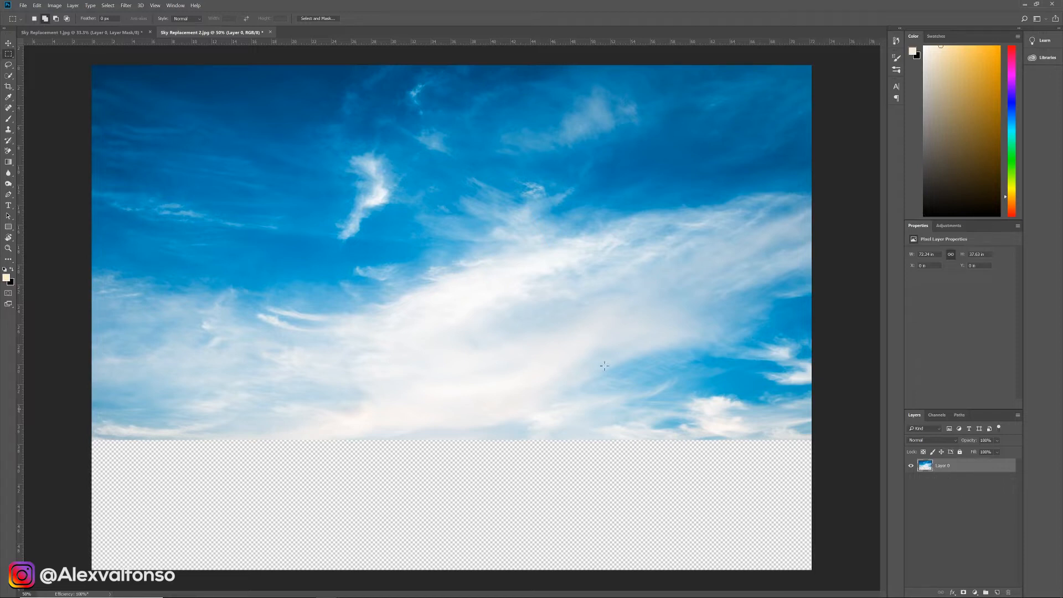
Step: Crop the empty transparent area off the bottom of the sky image
key("c")
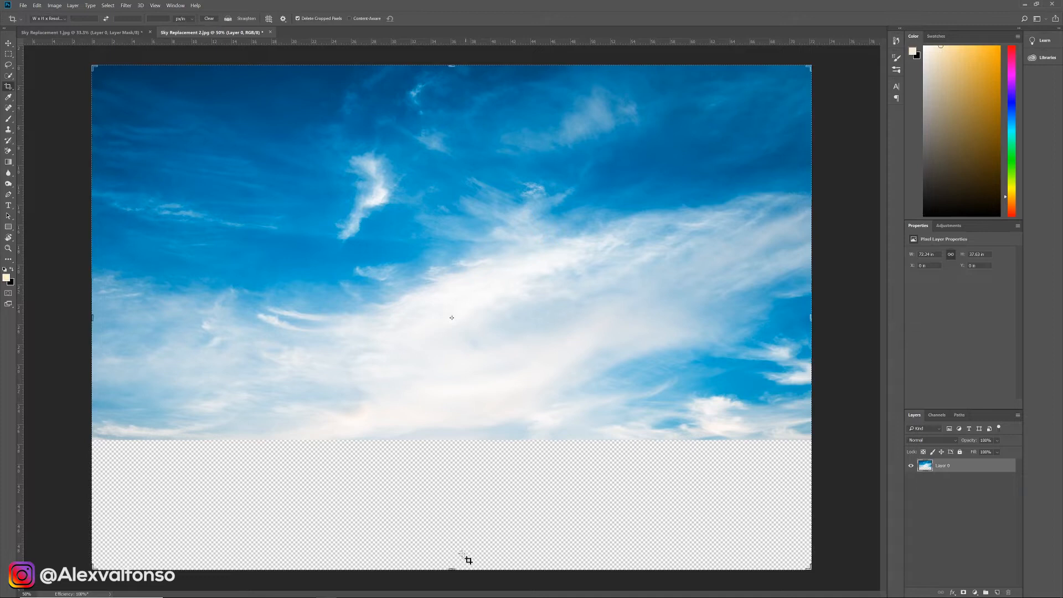
left_click_drag(452, 566, 463, 509)
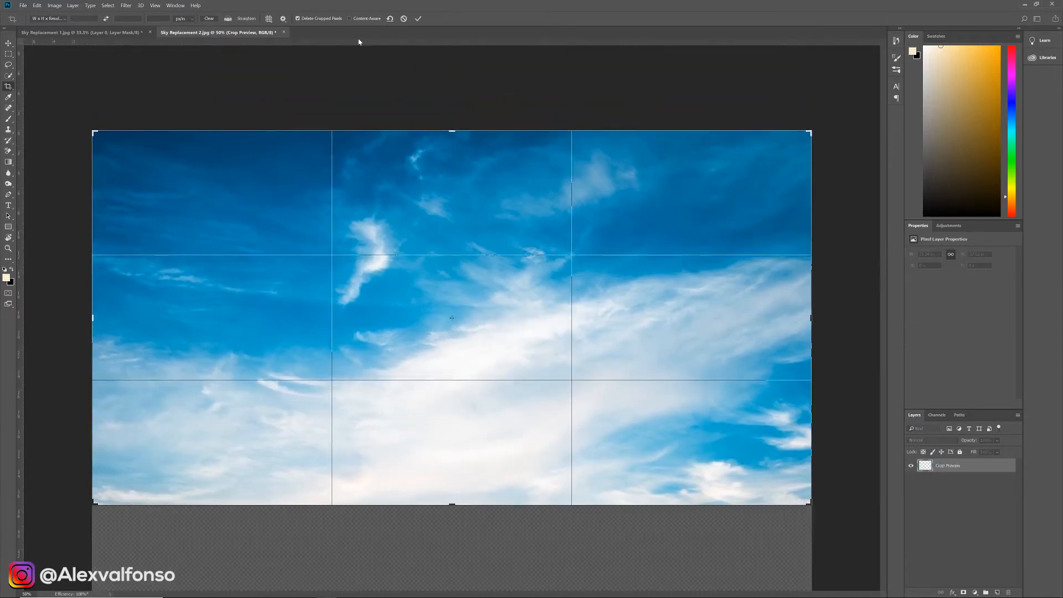
left_click(418, 18)
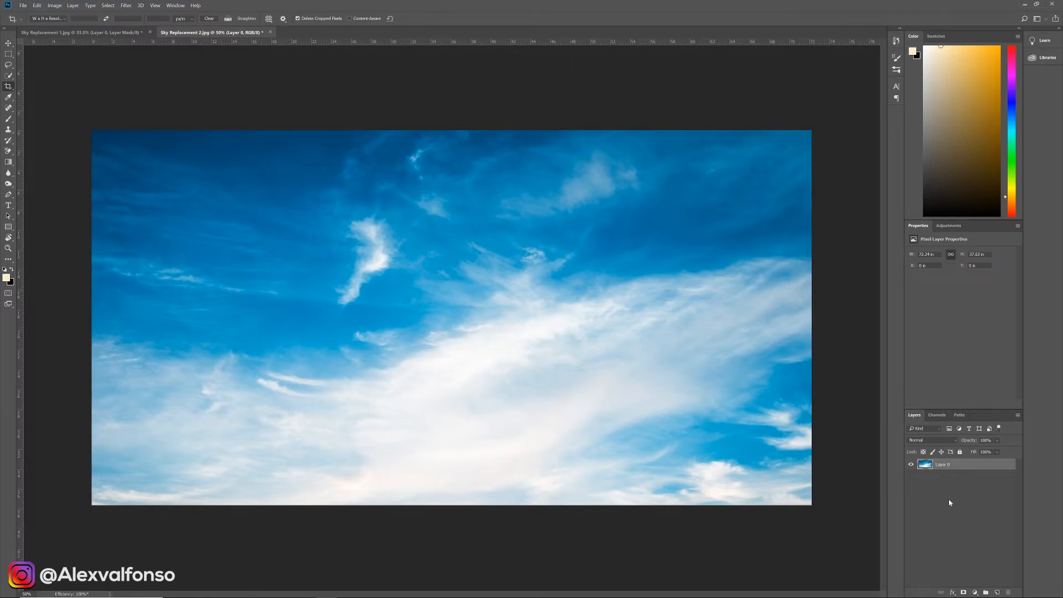
Step: Bring the sky layer into Sky Replacement 1.jpg and place it beneath the masked landscape layer
left_click_drag(930, 468, 477, 299)
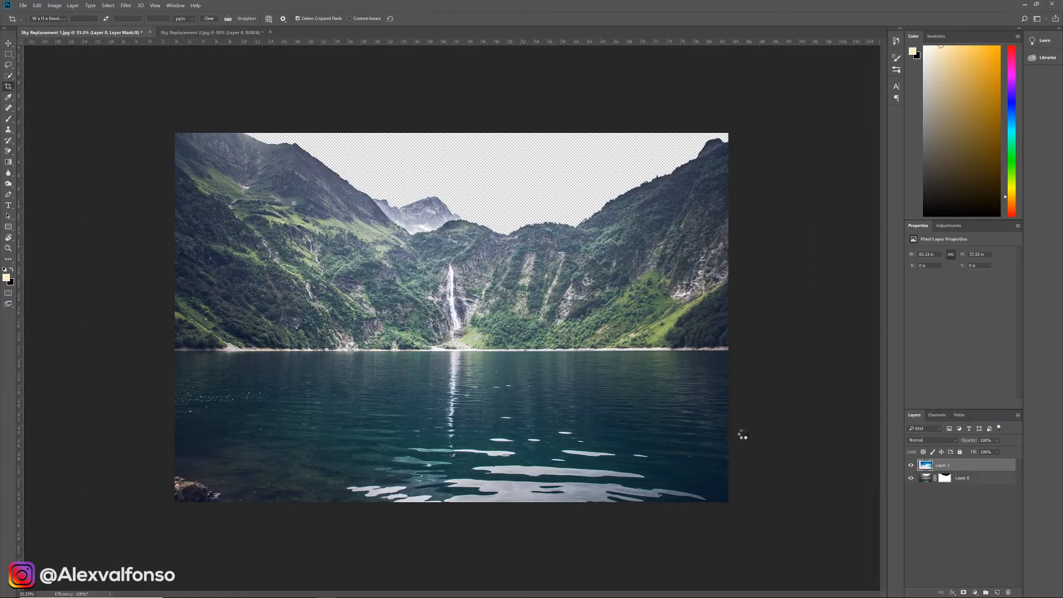
left_click_drag(929, 466, 930, 483)
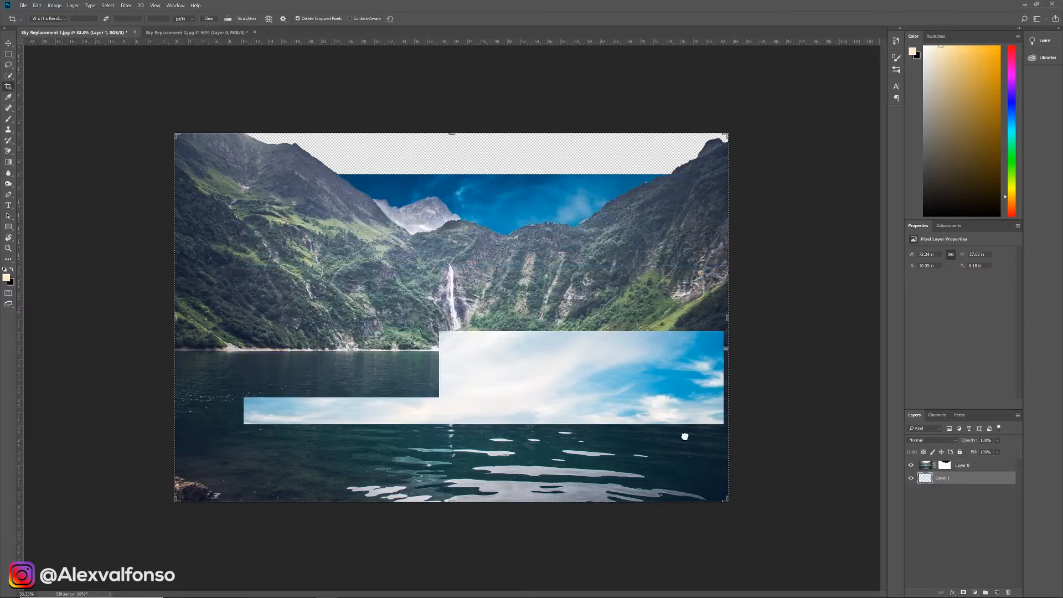
Step: Move the sky layer up behind the mountains and enlarge it to about 105% so it fills the whole sky opening
key("ctrl+t")
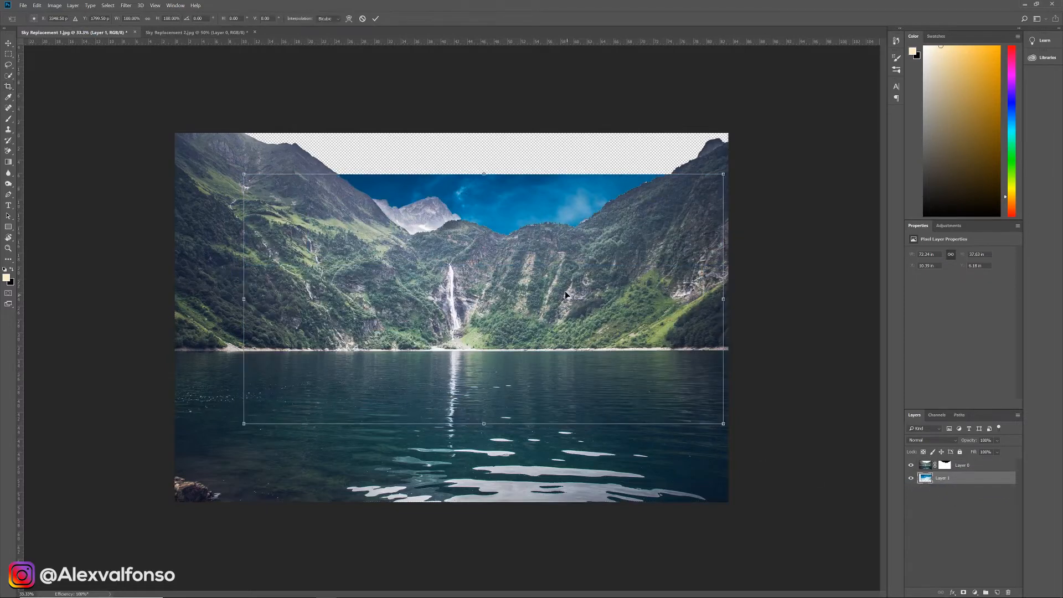
left_click_drag(529, 211, 541, 72)
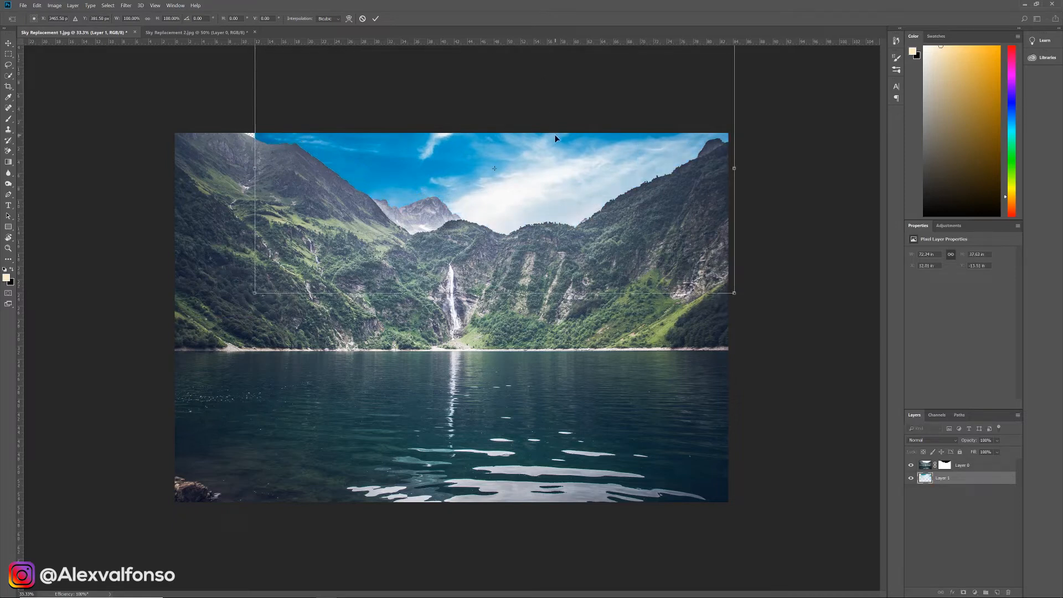
key("ctrl+minus")
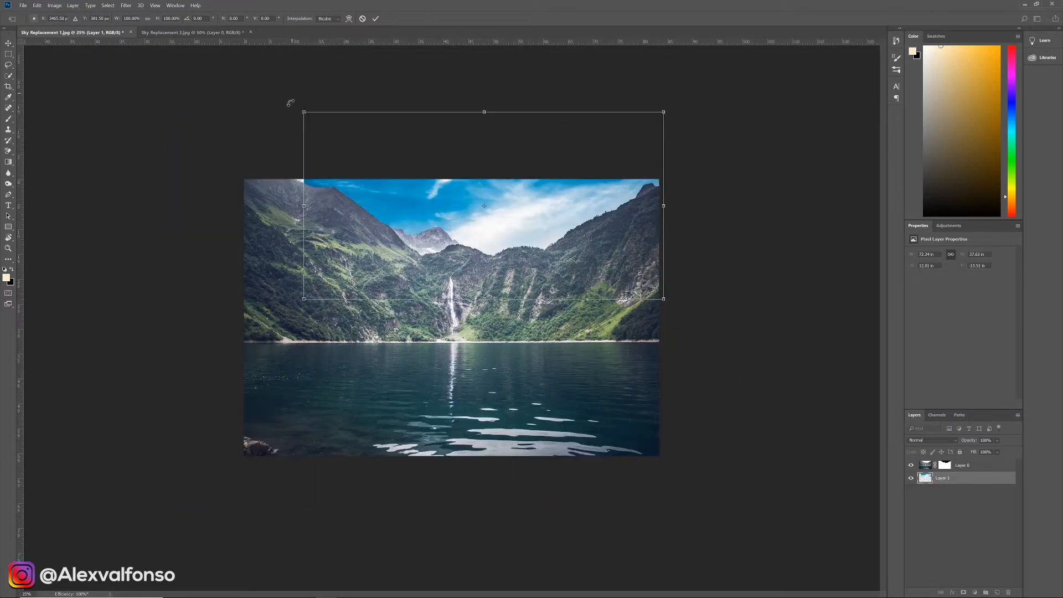
left_click_drag(300, 109, 288, 94)
left_click(375, 19)
key("c")
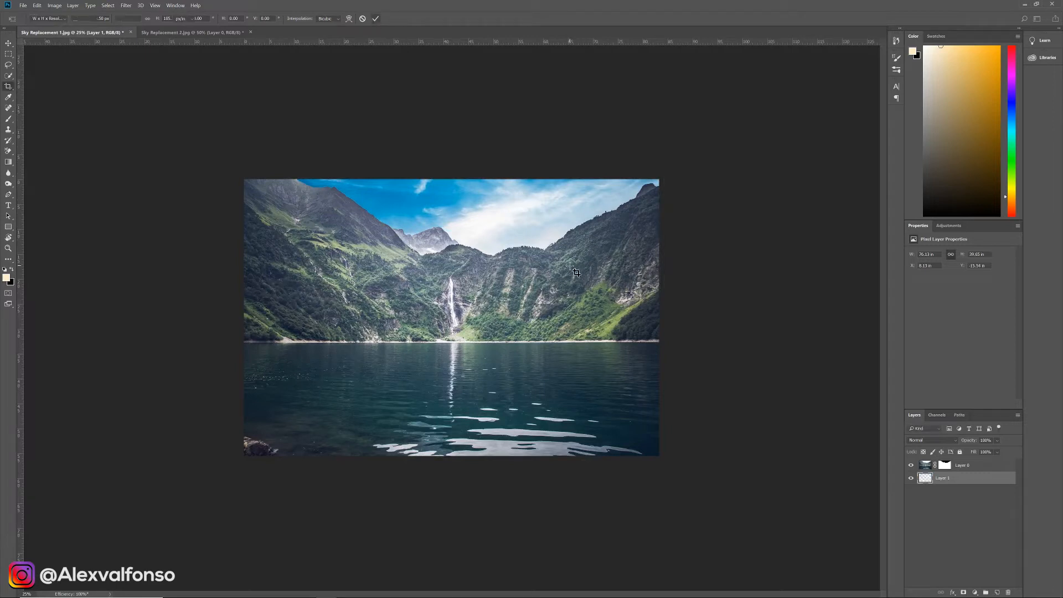
key("ctrl+plus")
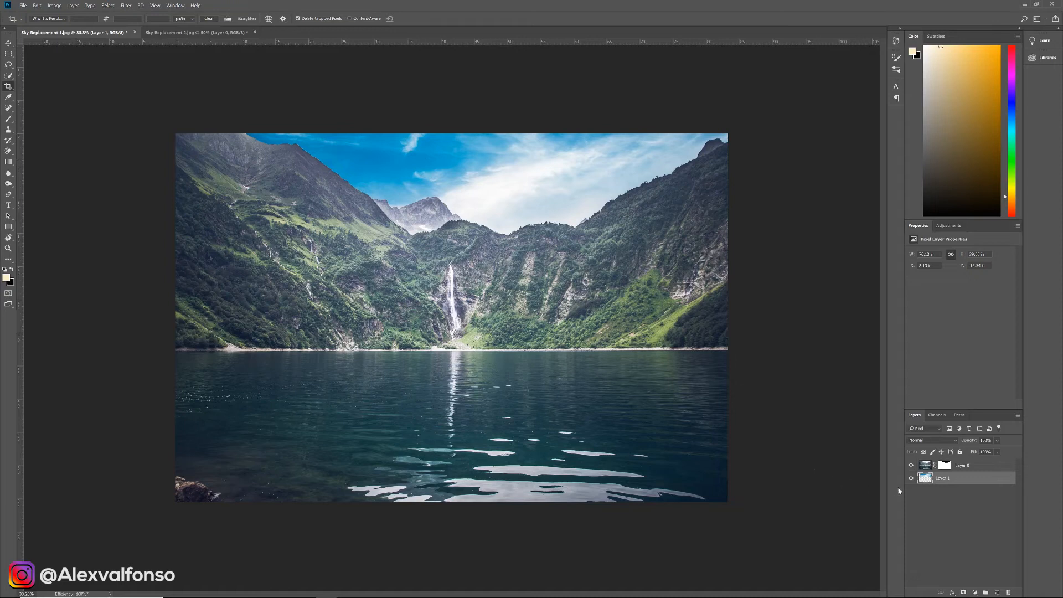
Step: Add a Curves adjustment above the landscape layer and clip it to that layer
left_click(928, 470)
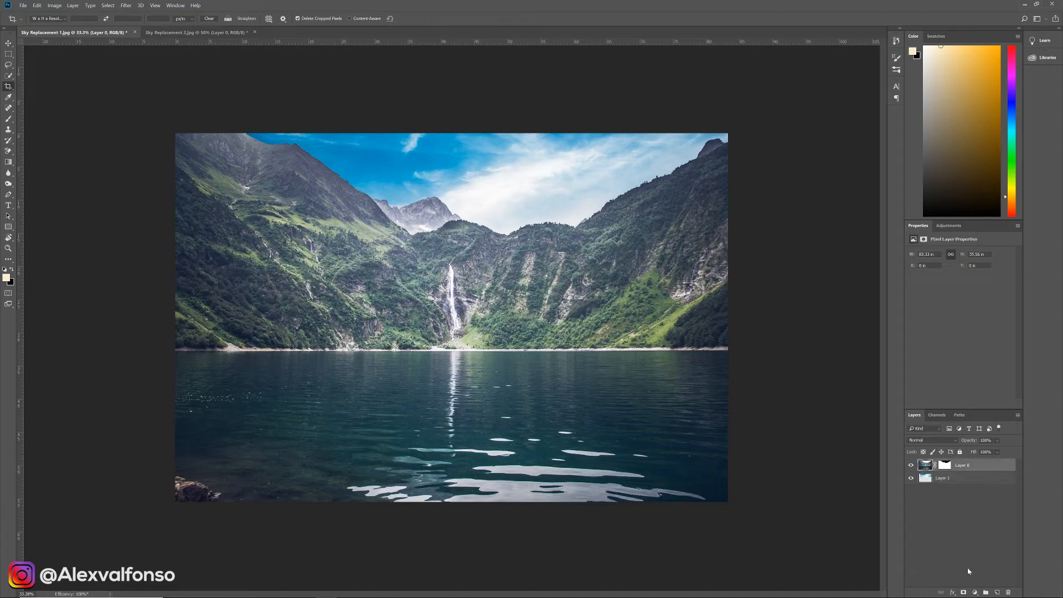
left_click(977, 592)
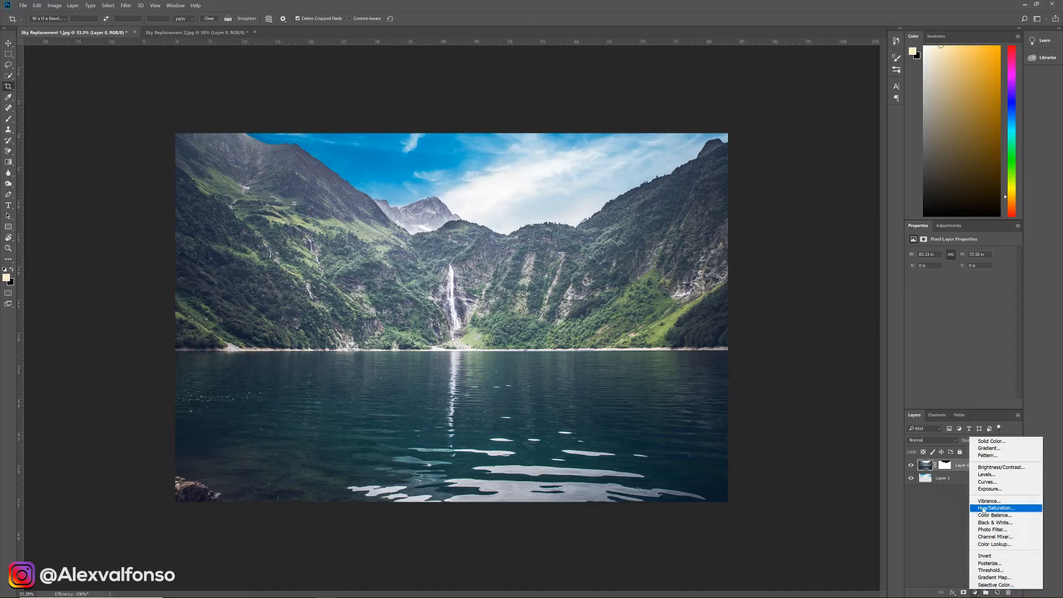
left_click(991, 482)
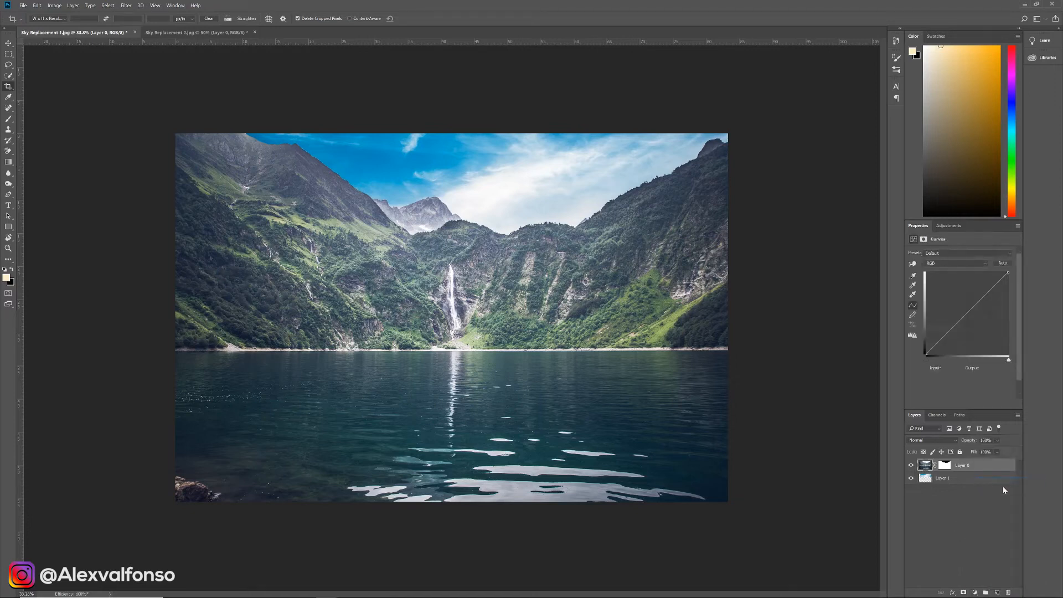
left_click(960, 405)
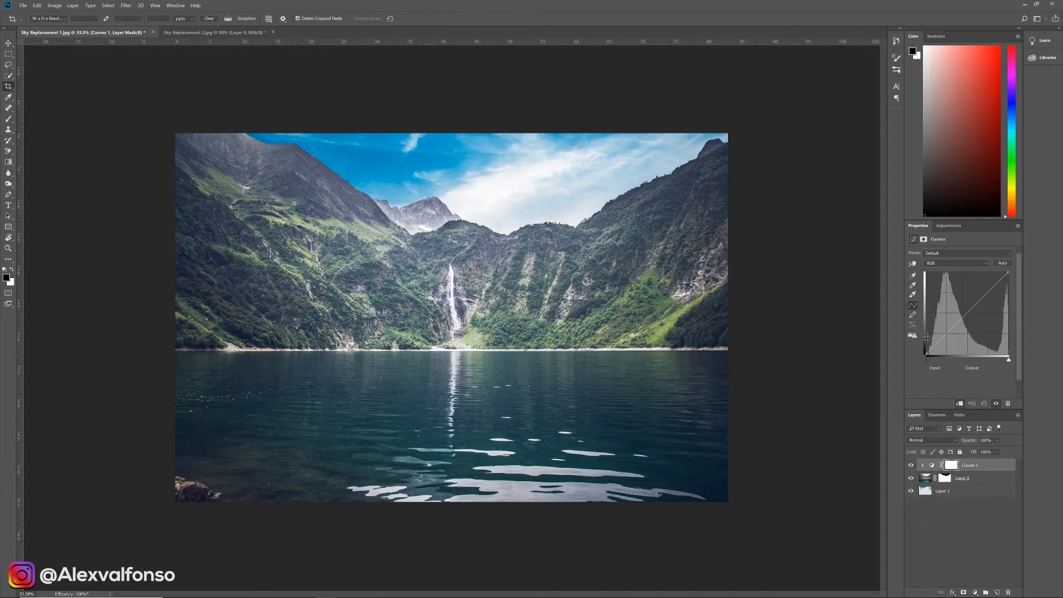
Step: Reduce red in the landscape's Curves by lowering the Red channel's white point output to about 220 and shifting its black point slightly inward
left_click(942, 263)
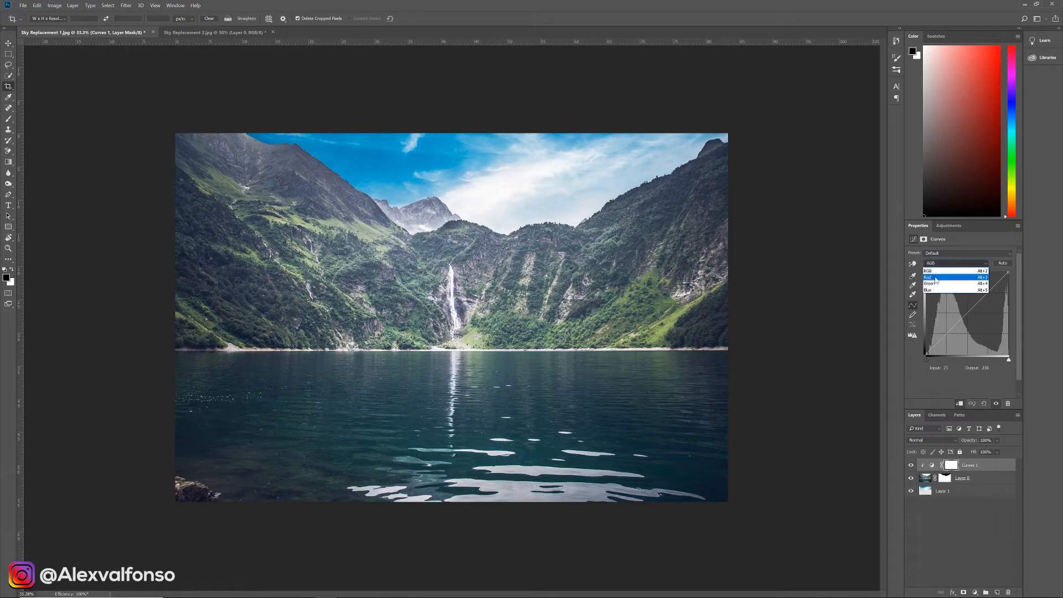
left_click(935, 278)
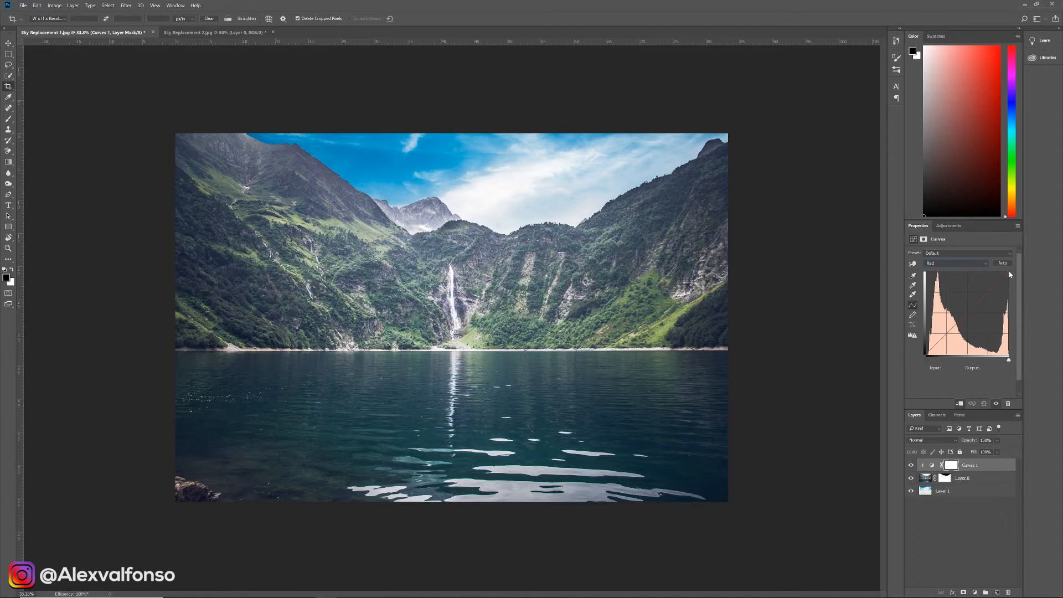
left_click_drag(1009, 271, 1011, 284)
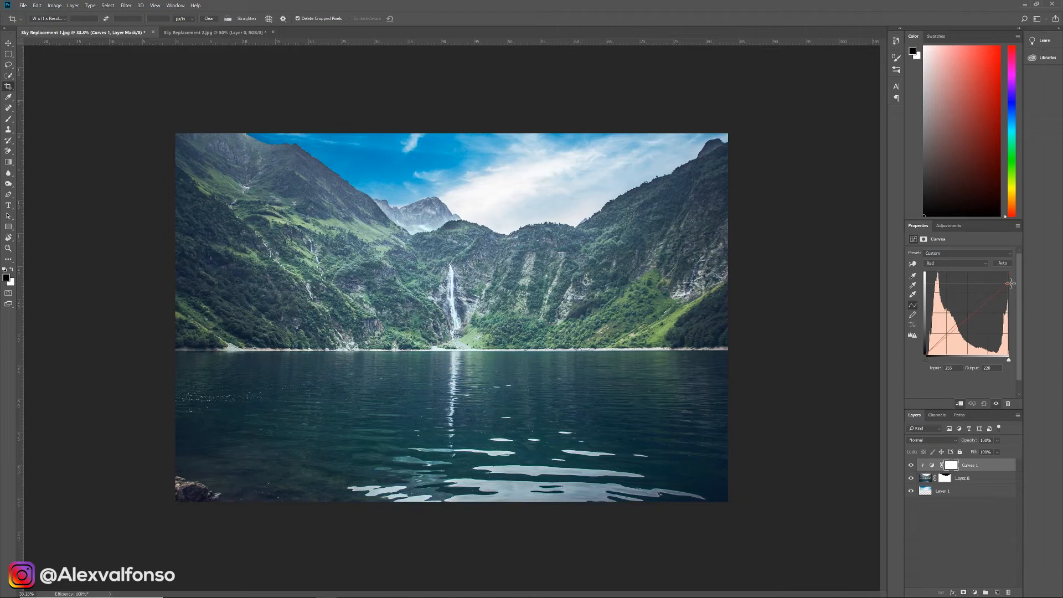
left_click_drag(1011, 281, 1011, 282)
left_click_drag(928, 357, 934, 356)
left_click_drag(934, 355, 930, 355)
Step: Raise the Blue channel's black point slightly, set its white point input to 254, and compare the landscape with and without Curves
left_click(951, 268)
left_click(951, 289)
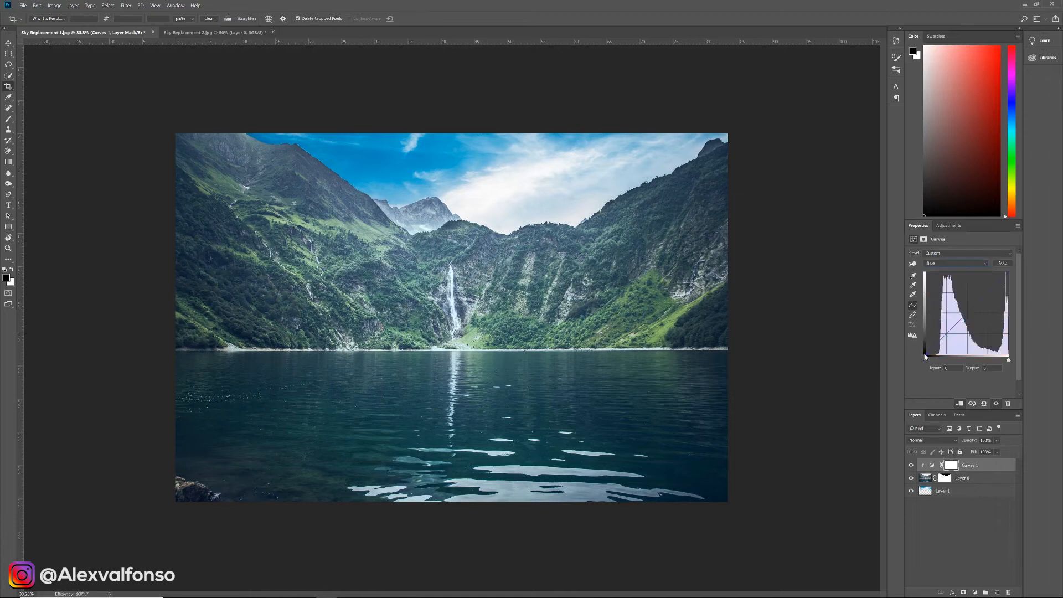
left_click_drag(928, 354, 921, 350)
left_click_drag(1007, 273, 1008, 272)
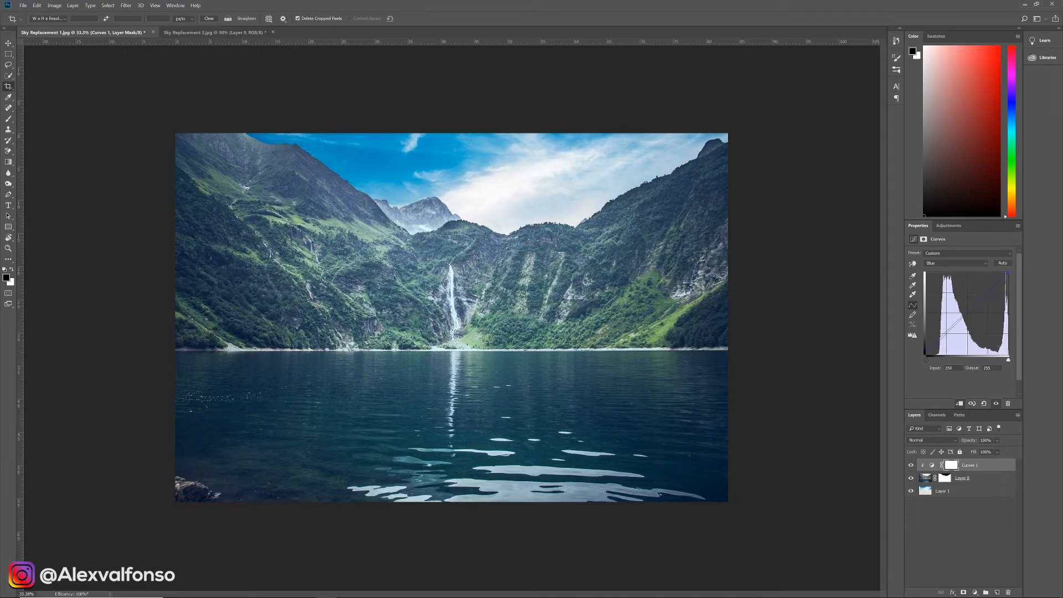
left_click(911, 465)
left_click(911, 465)
left_click(932, 465)
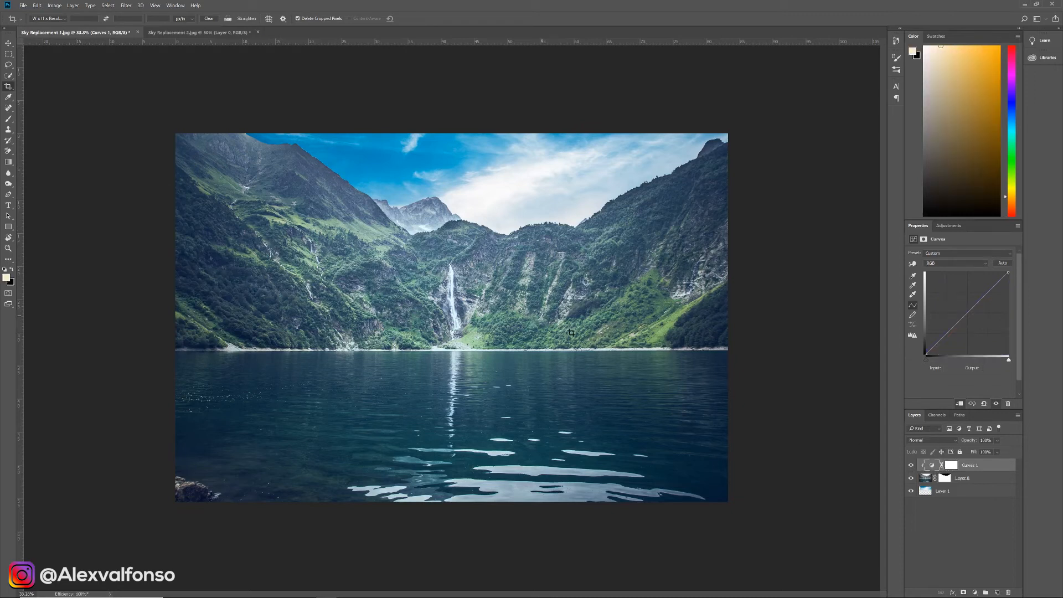
Step: Add a second, unclipped Curves adjustment above all layers, raising its black point output to 12 and lowering the midtones very slightly
left_click(975, 592)
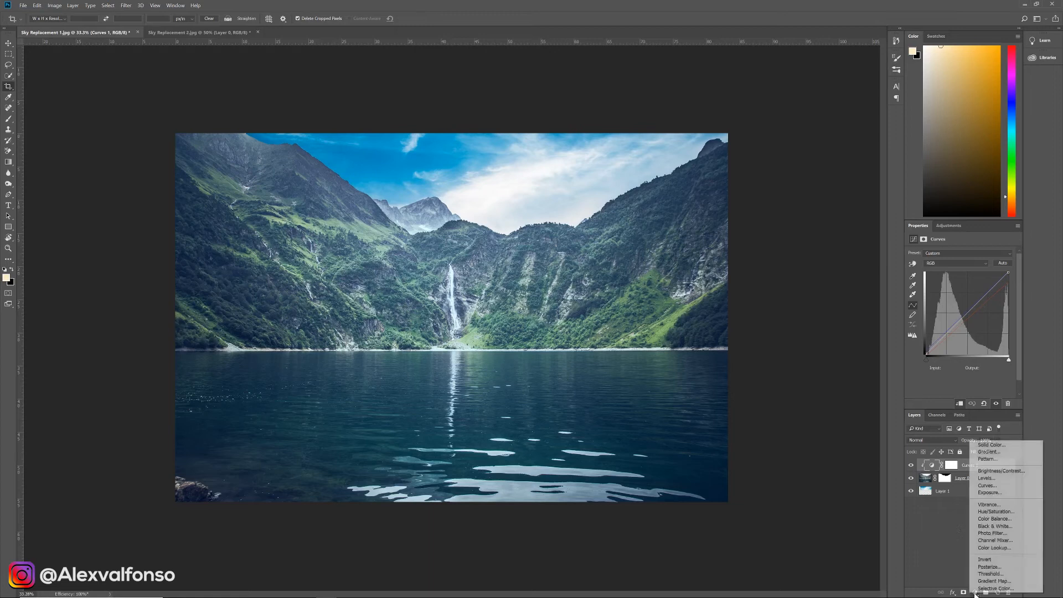
left_click(985, 487)
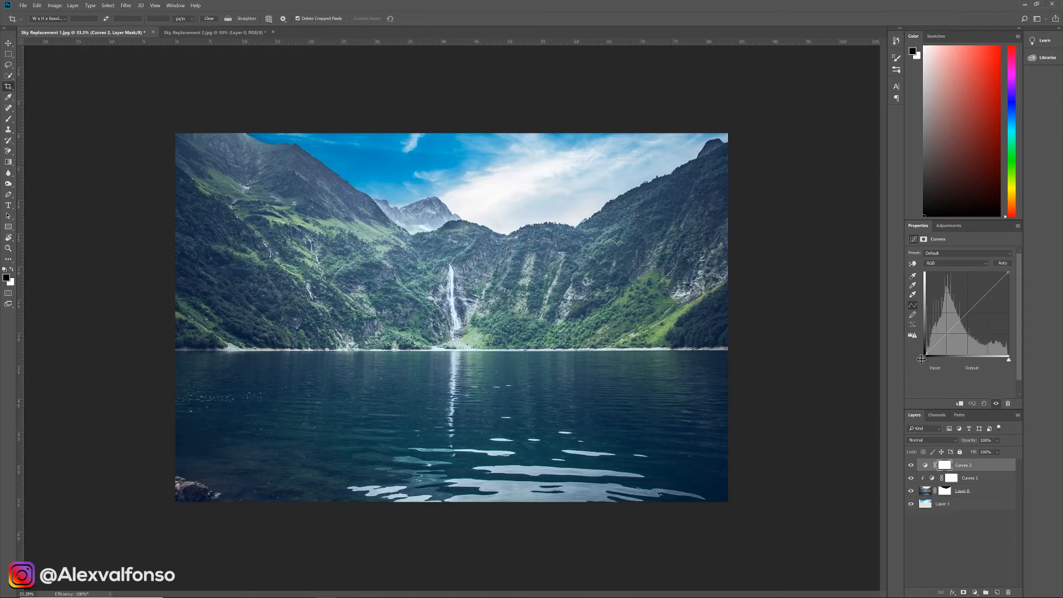
mouse_move(921, 358)
left_mouse_down()
mouse_move(937, 354)
mouse_move(923, 350)
left_mouse_up()
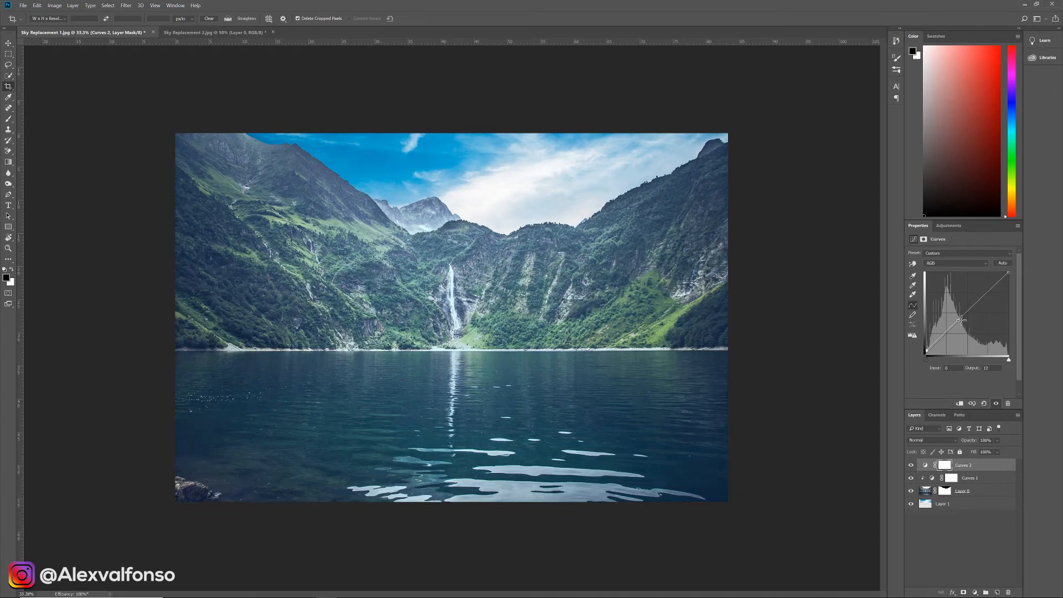
left_click_drag(962, 320, 962, 321)
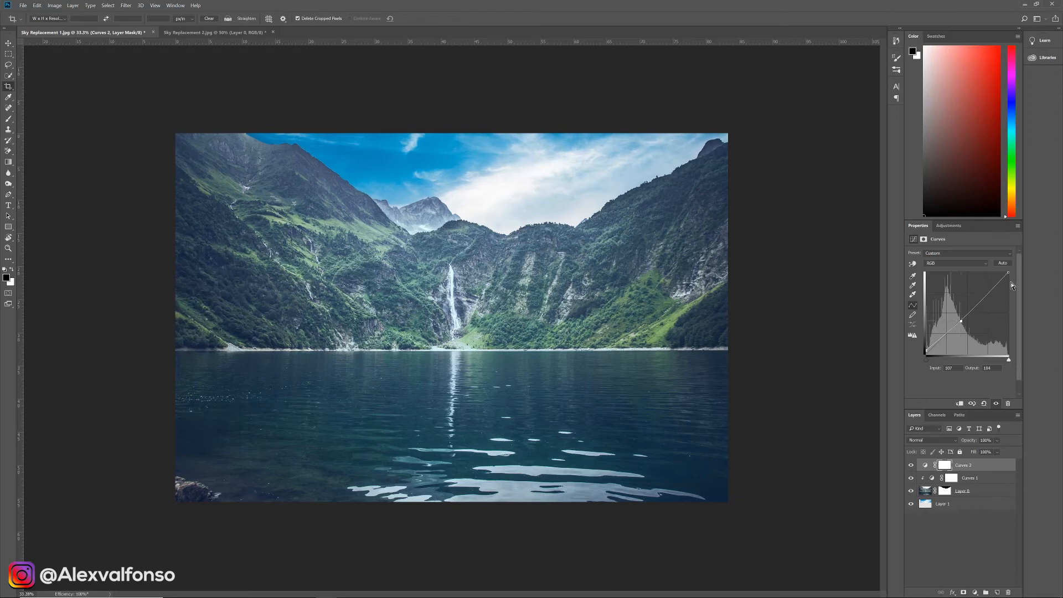
Step: Brighten the highlights by moving the top Curves' RGB white point input to about 243, and compare the image with and without that adjustment
left_click_drag(1008, 271, 1004, 270)
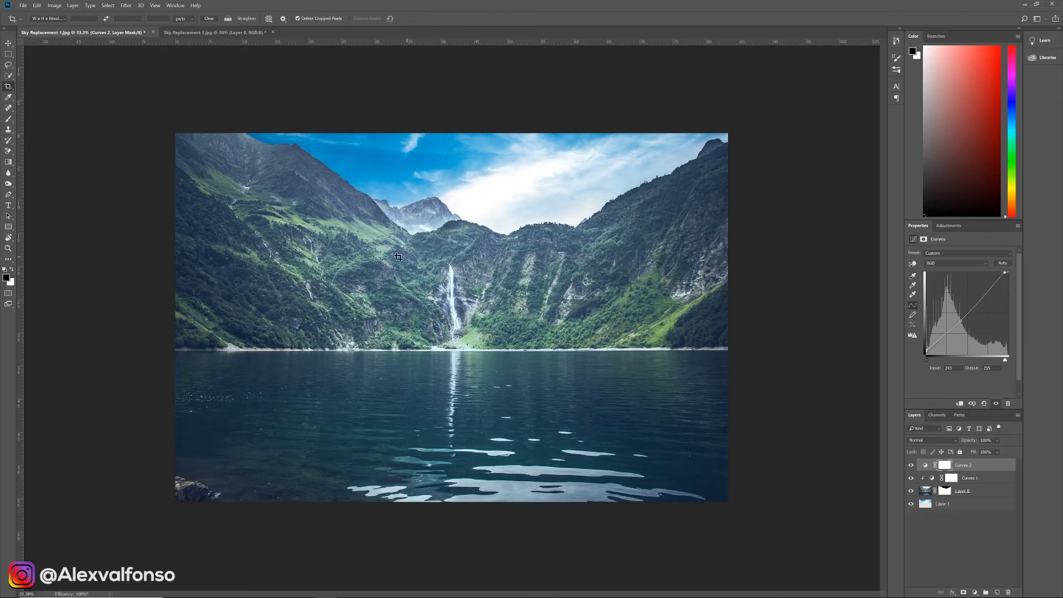
left_click(912, 465)
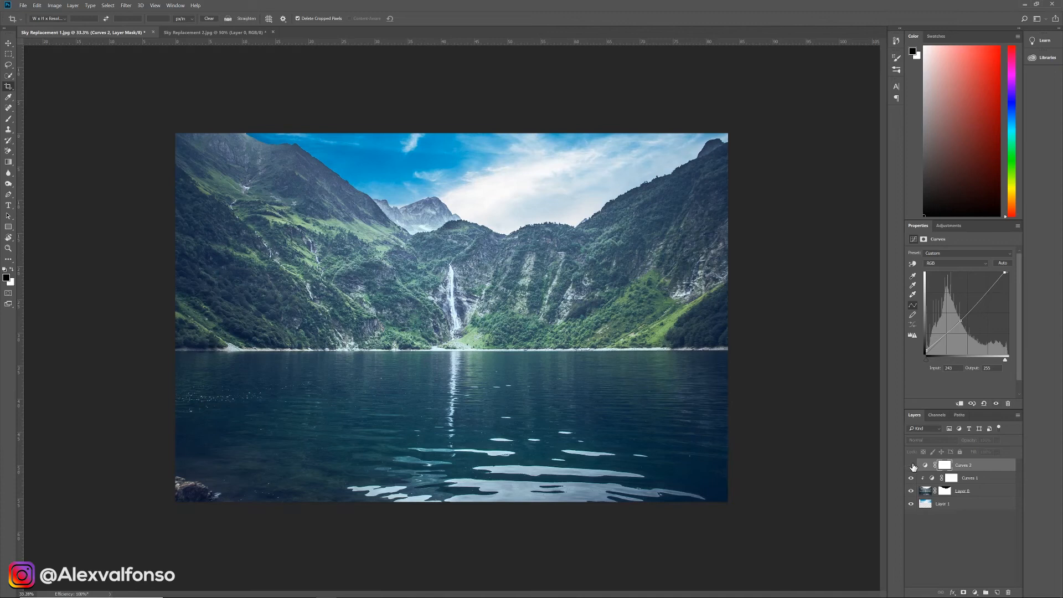
left_click(912, 465)
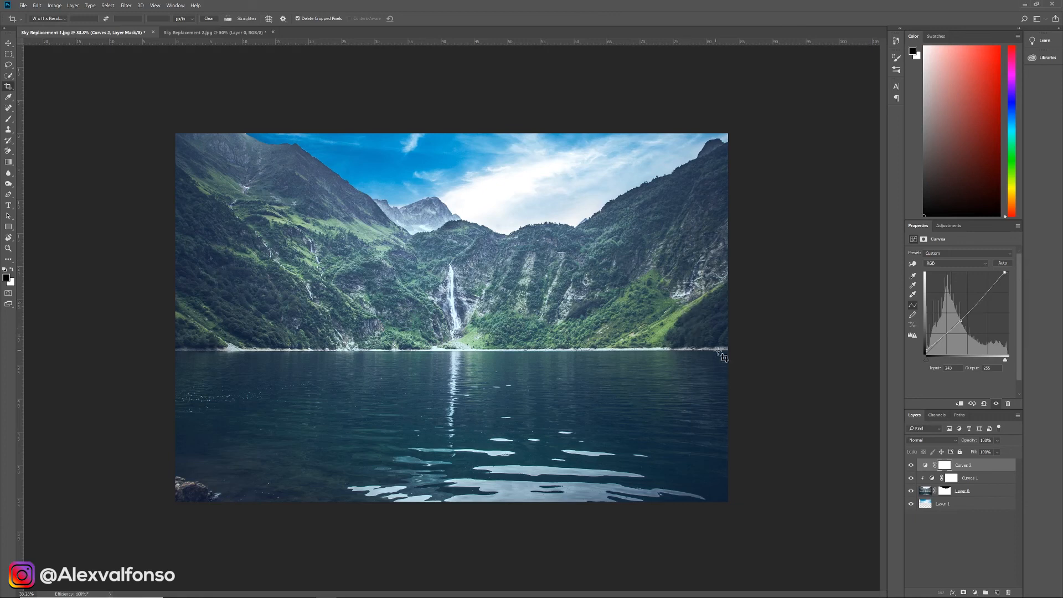
left_click(927, 469)
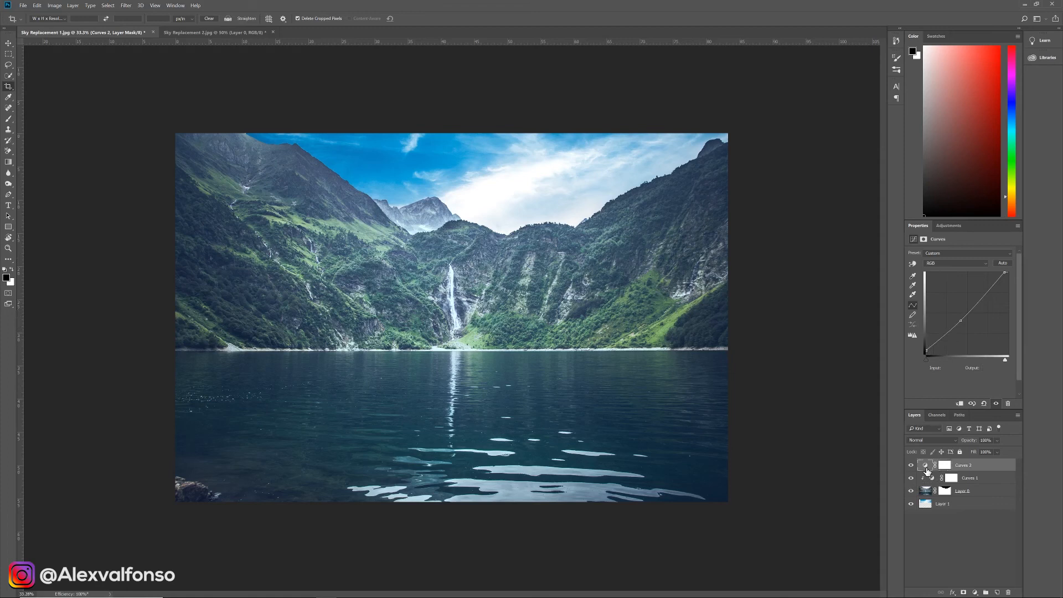
left_click(926, 469)
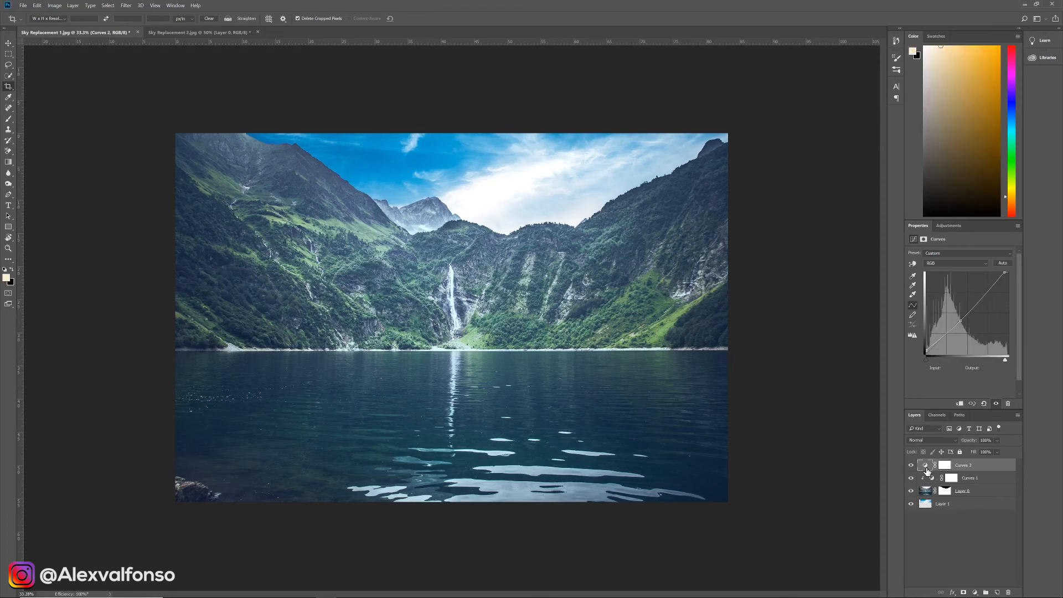